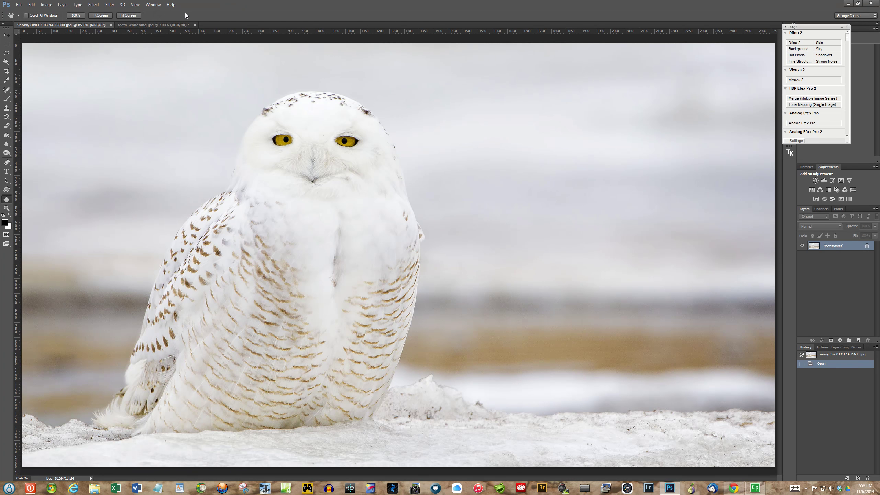
Step: Convert the owl photo's Background into a regular layer and rename it Snowy Owl
click(152, 25)
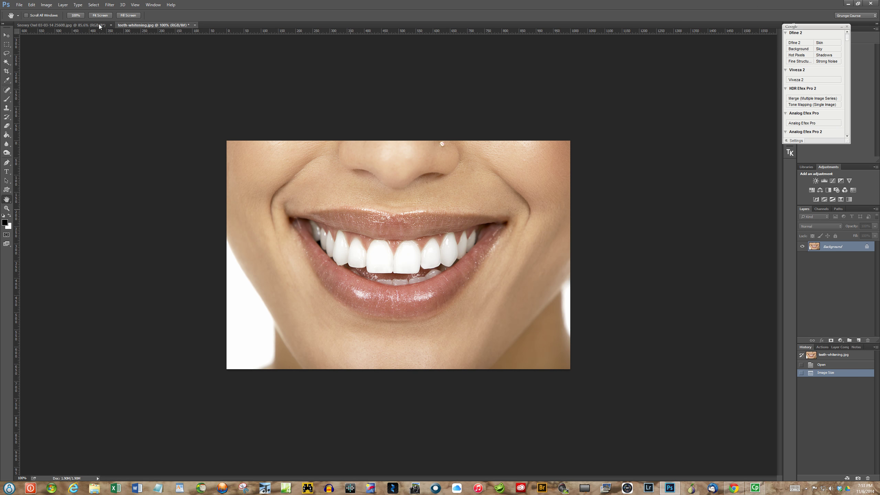
click(87, 26)
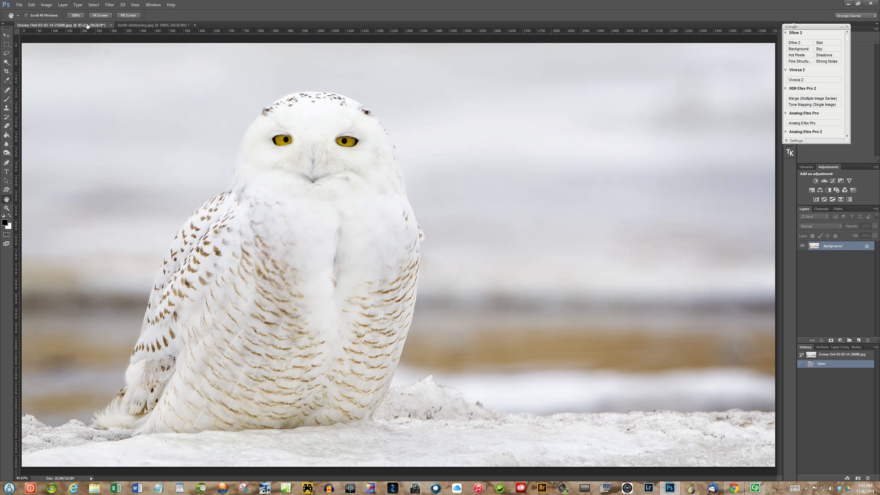
double_click(854, 247)
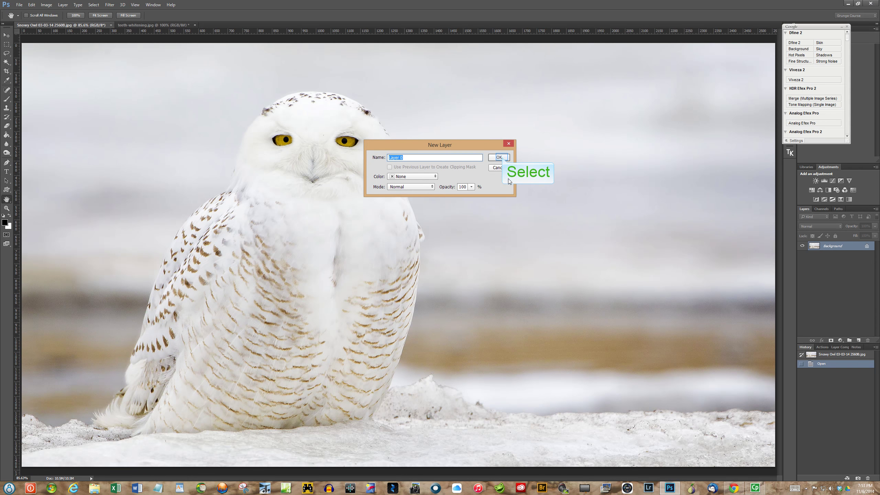
click(502, 157)
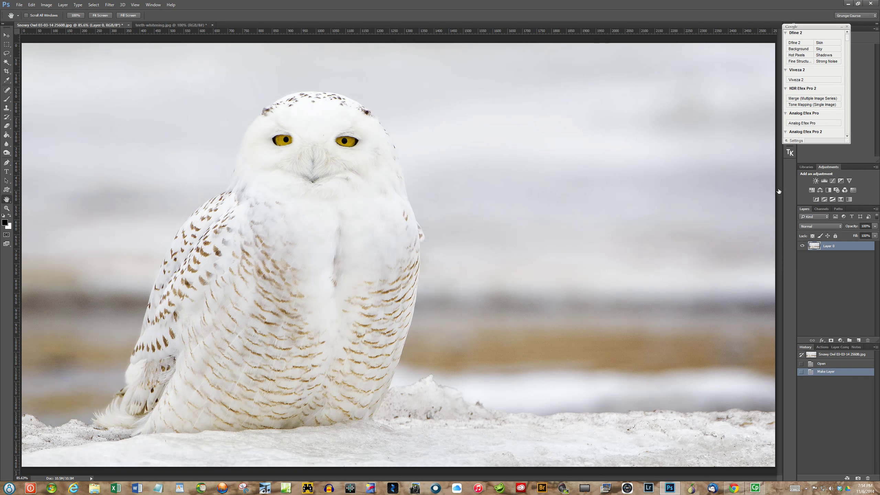
click(832, 247)
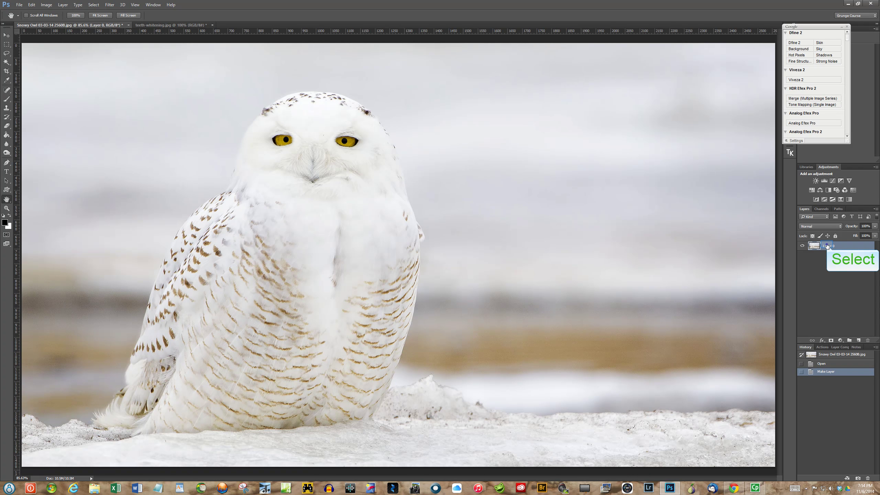
double_click(828, 246)
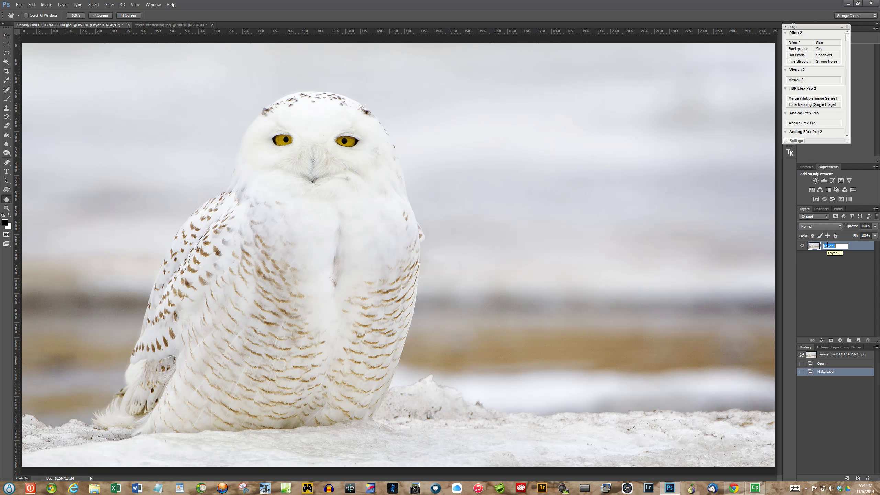
text(s)
text(nowy Owl)
key(Return)
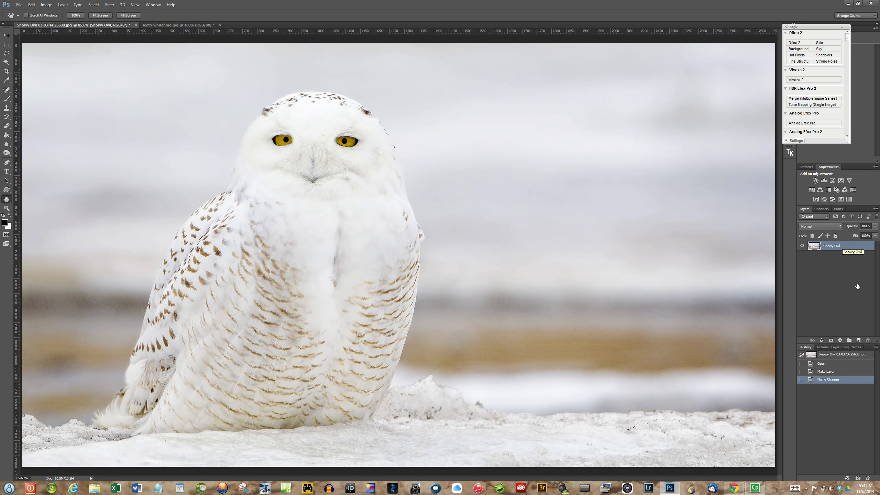
Step: Copy the entire teeth-whitening image and paste it onto a new layer in the owl document
click(860, 342)
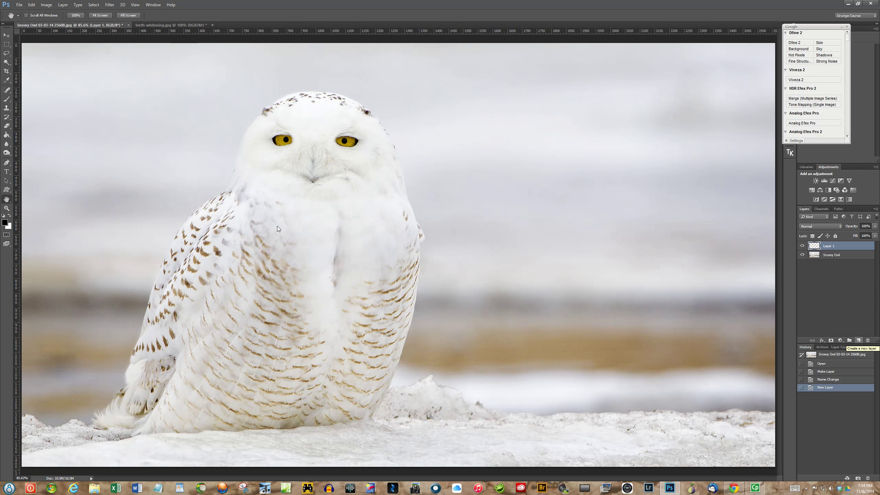
click(167, 24)
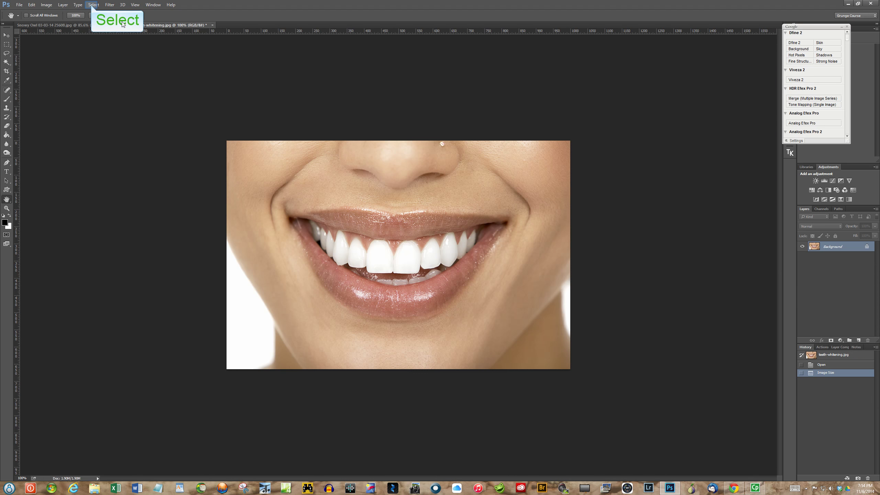
click(92, 5)
click(96, 13)
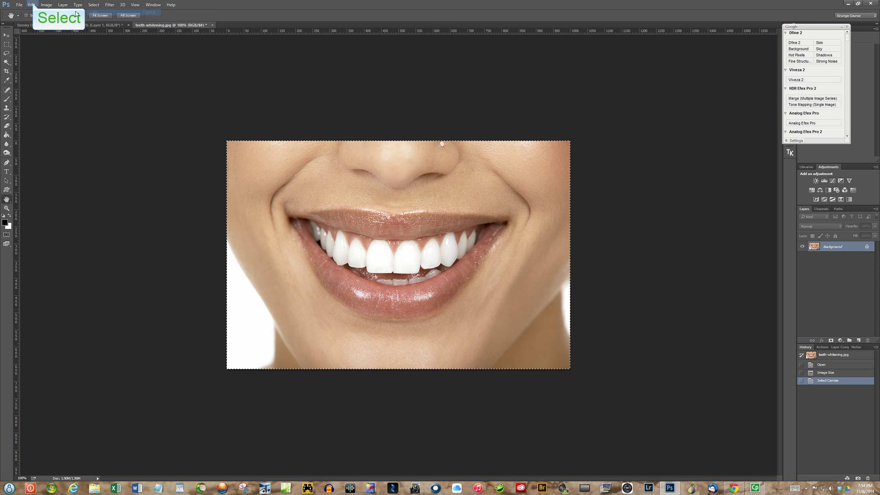
click(32, 5)
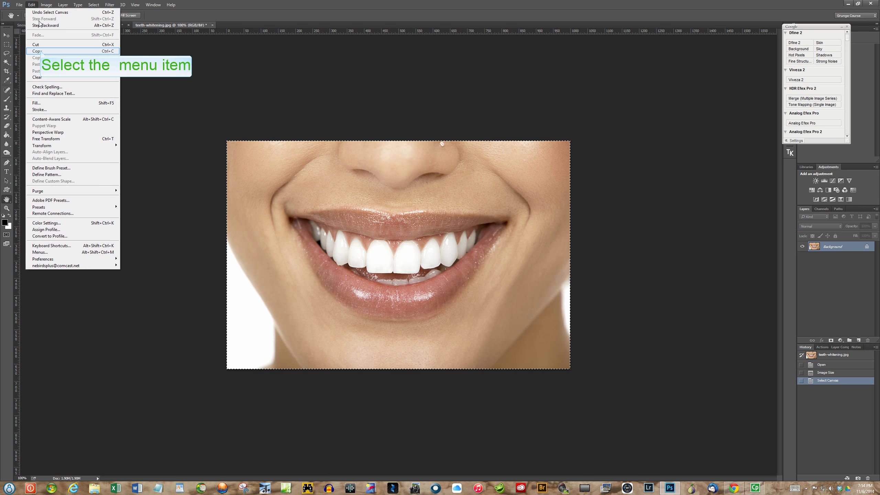
click(49, 49)
click(63, 25)
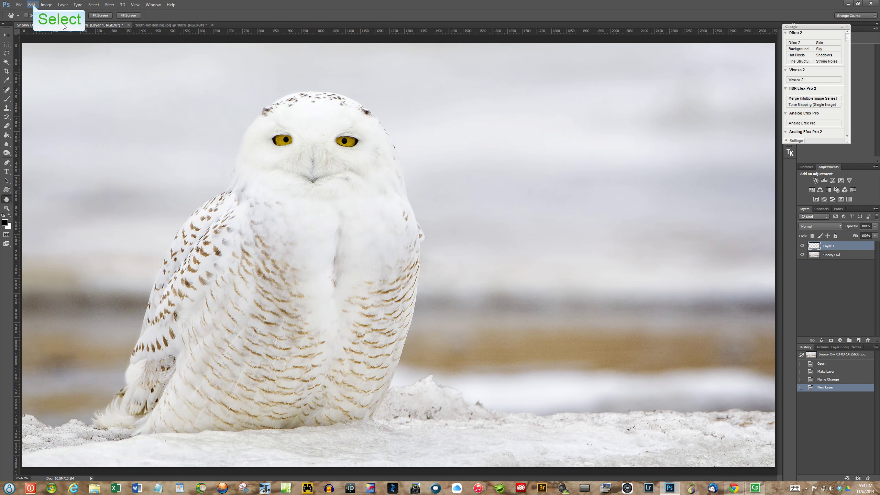
click(32, 4)
click(48, 64)
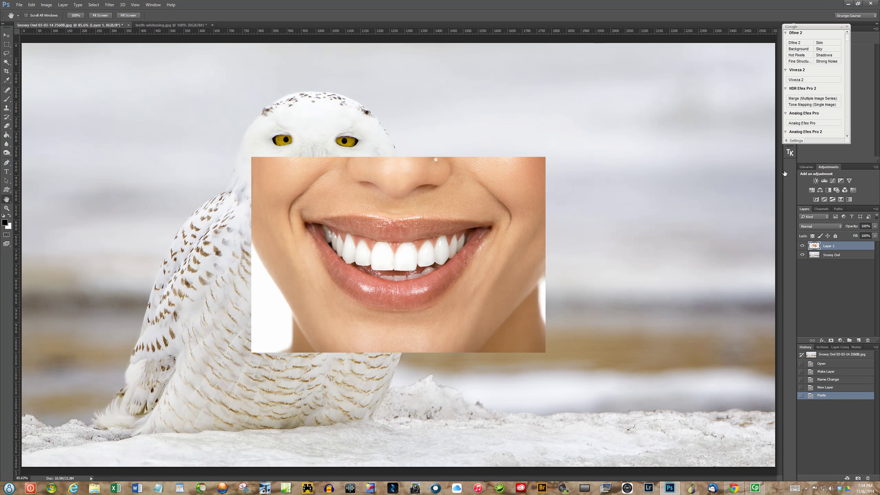
Step: Move the Snowy Owl layer above the pasted smile layer and add a layer mask to it
drag(832, 256, 830, 243)
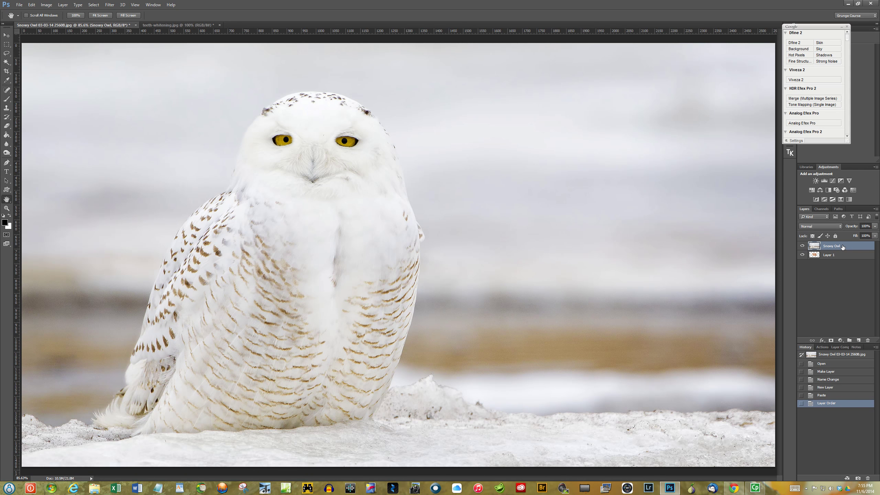
click(832, 340)
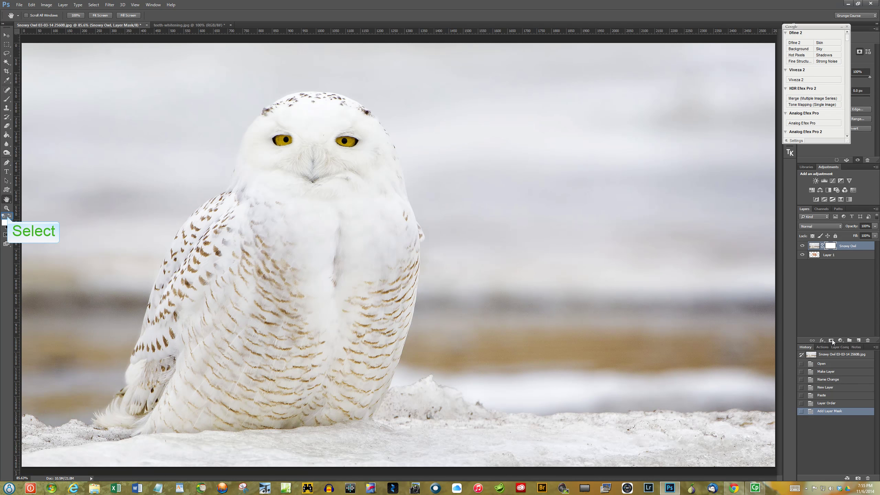
Step: Paint black on the Snowy Owl mask with a 125 px brush over the beak area to reveal the smile layer beneath
click(8, 216)
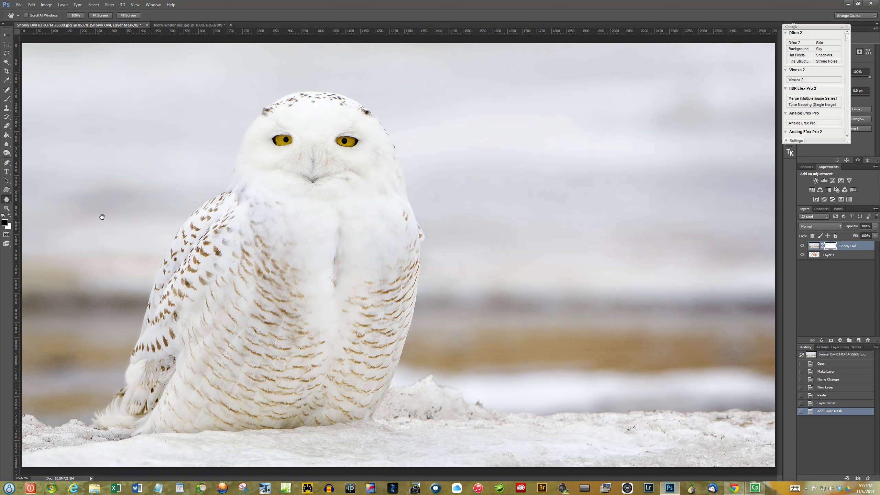
key(b)
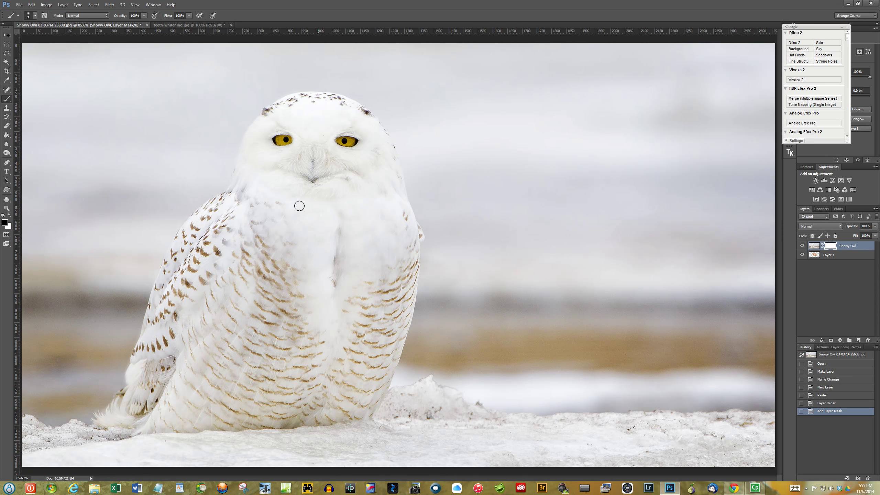
key(bracketright)
key(bracketright)
key(bracketright)
key(bracketright)
key(bracketright)
mouse_move(333, 164)
mouse_down()
mouse_move(345, 177)
mouse_move(271, 170)
mouse_move(265, 160)
mouse_move(282, 185)
mouse_move(312, 175)
mouse_move(341, 191)
mouse_move(339, 165)
mouse_up()
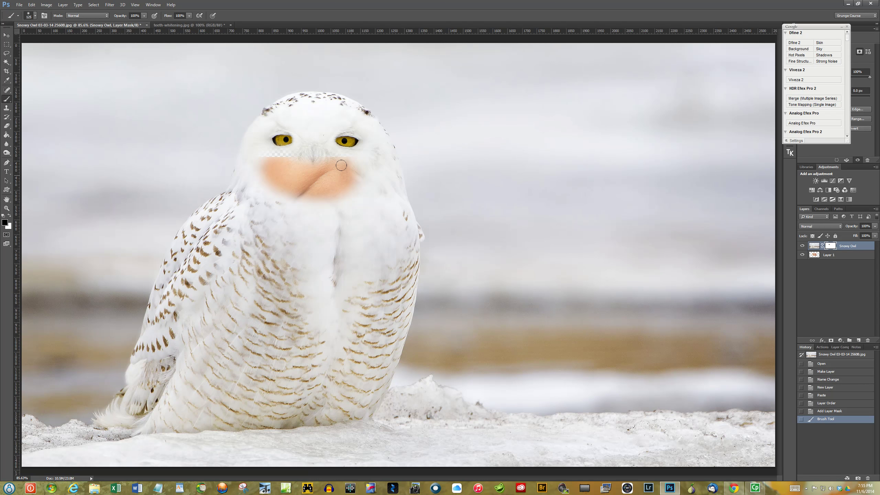
click(346, 181)
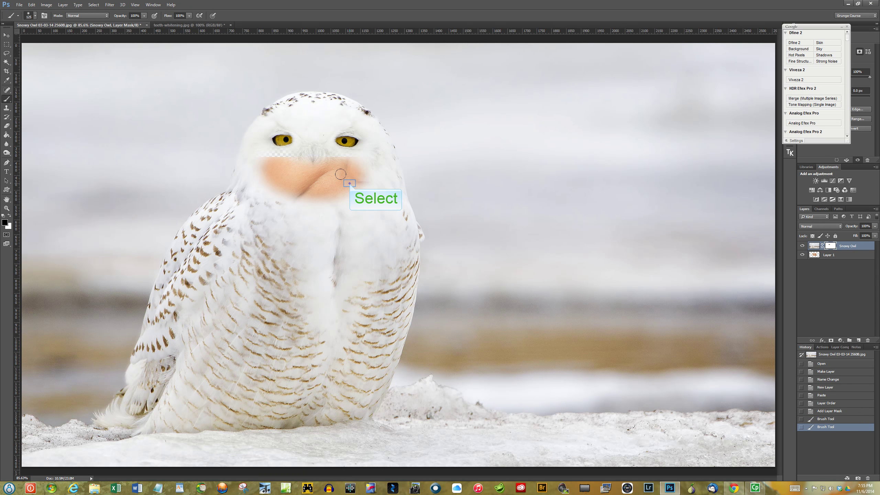
click(343, 187)
click(304, 189)
click(289, 185)
click(279, 180)
click(270, 172)
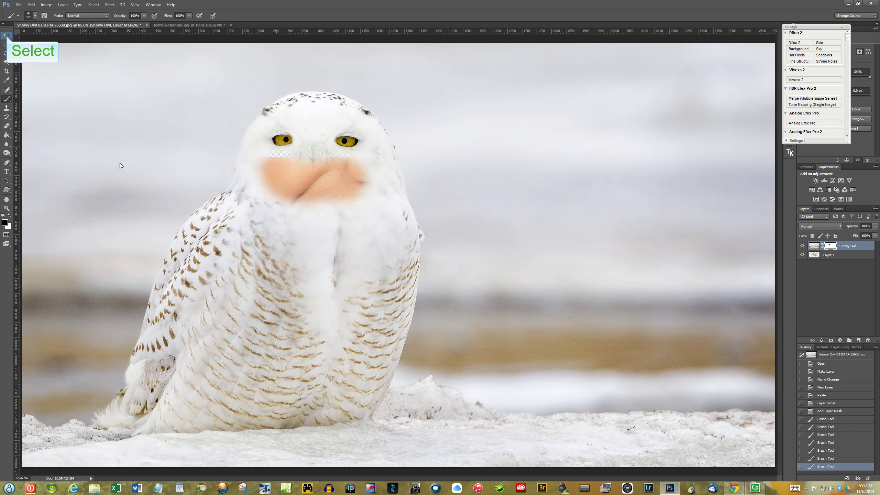
Step: Scale the smile layer to about 55% width and 42% height, position the mouth below the owl's eyes, and apply the transformation
click(7, 35)
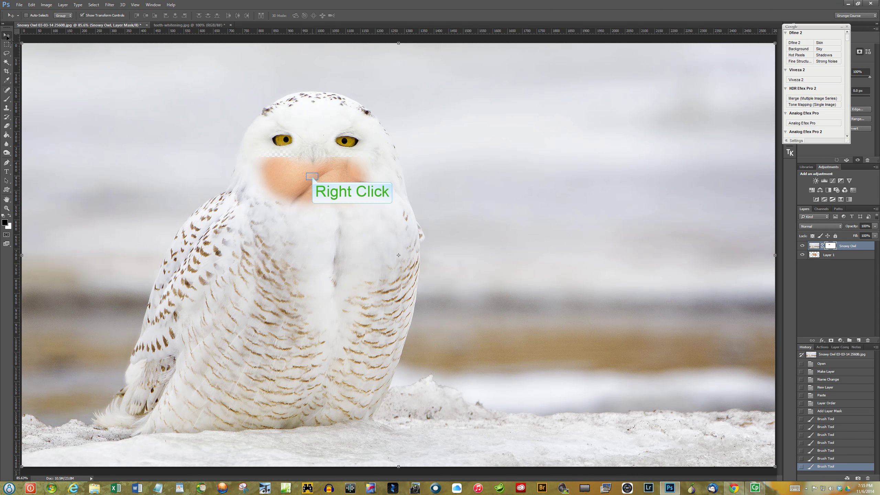
right_click(312, 177)
click(335, 183)
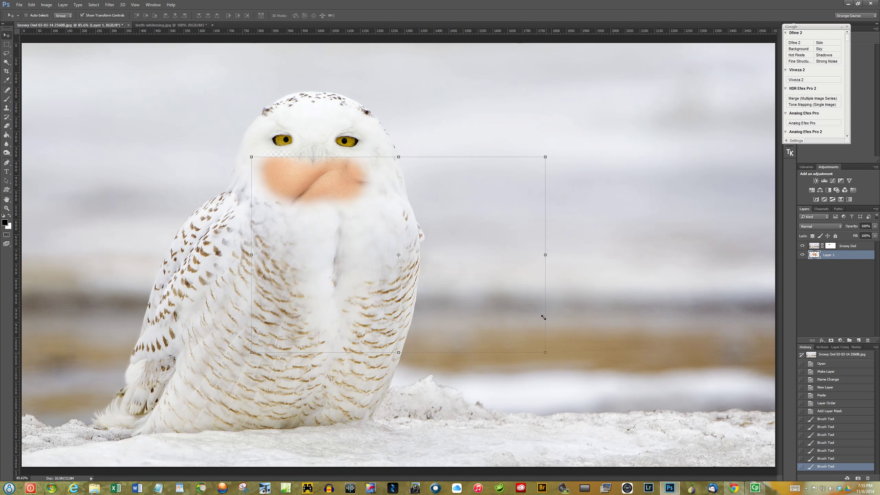
drag(546, 353, 357, 204)
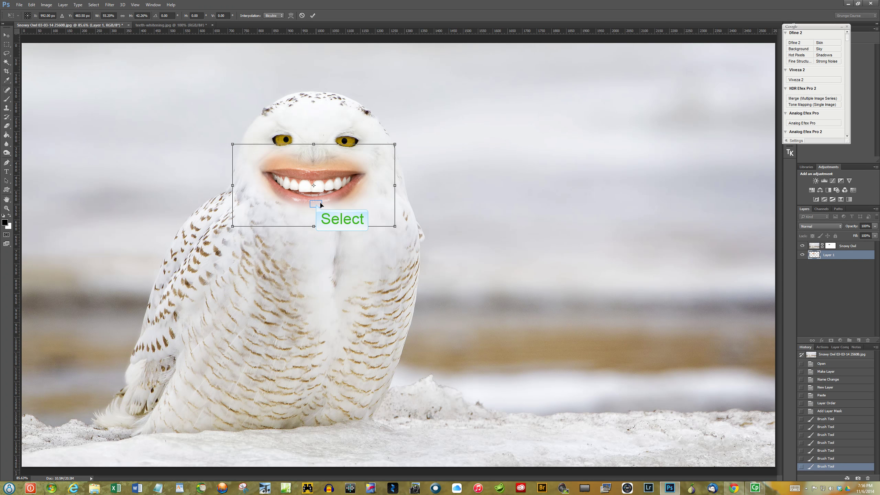
drag(316, 207, 317, 206)
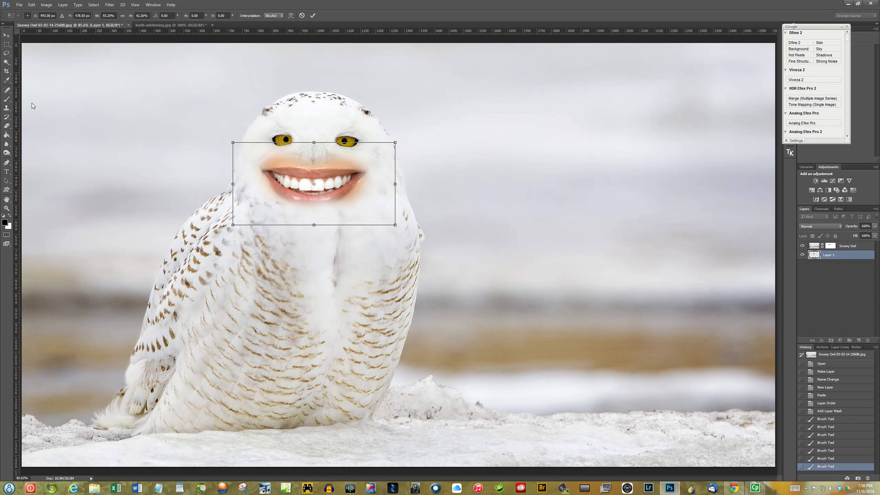
click(7, 36)
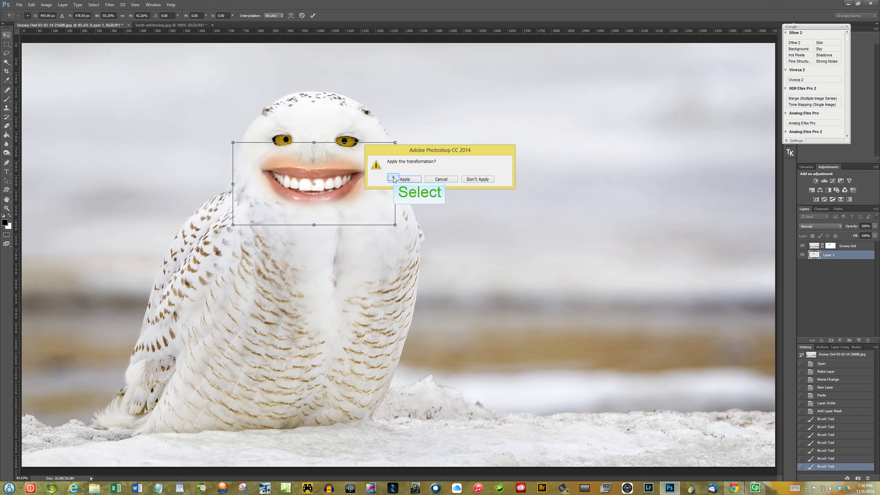
click(394, 178)
click(6, 201)
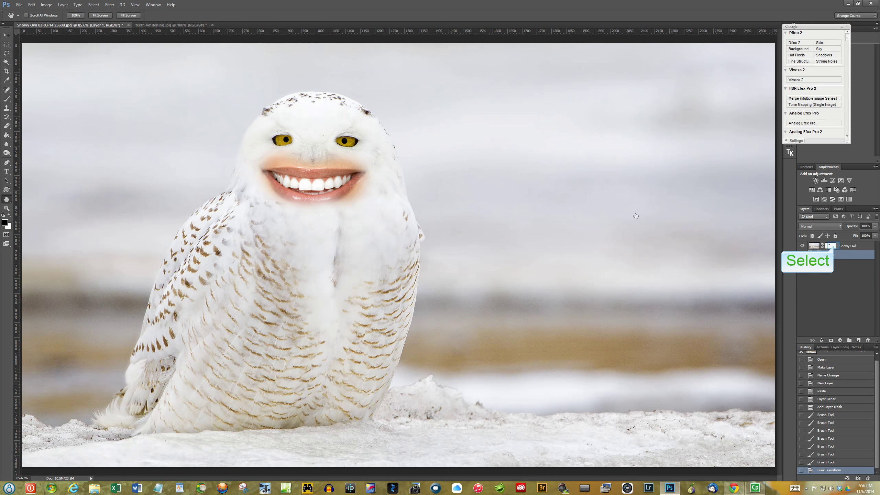
Step: Target the Snowy Owl layer mask with a smaller brush of 70 px at 99% opacity
click(833, 246)
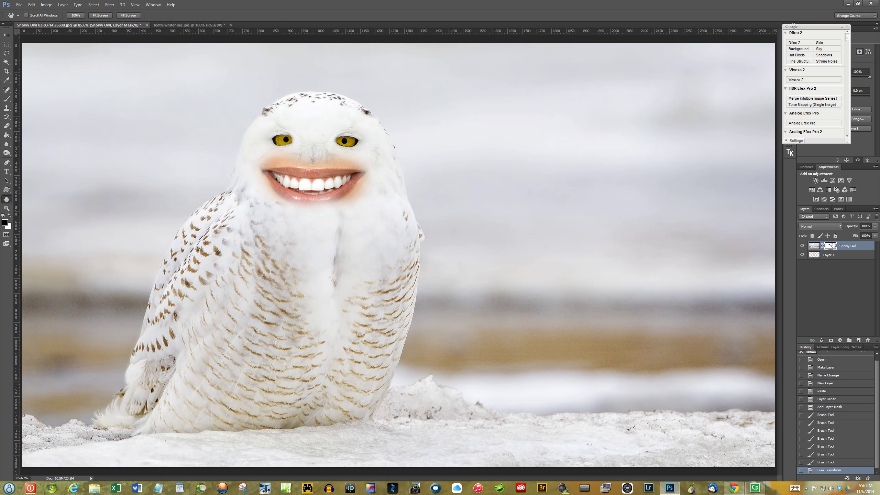
key(b)
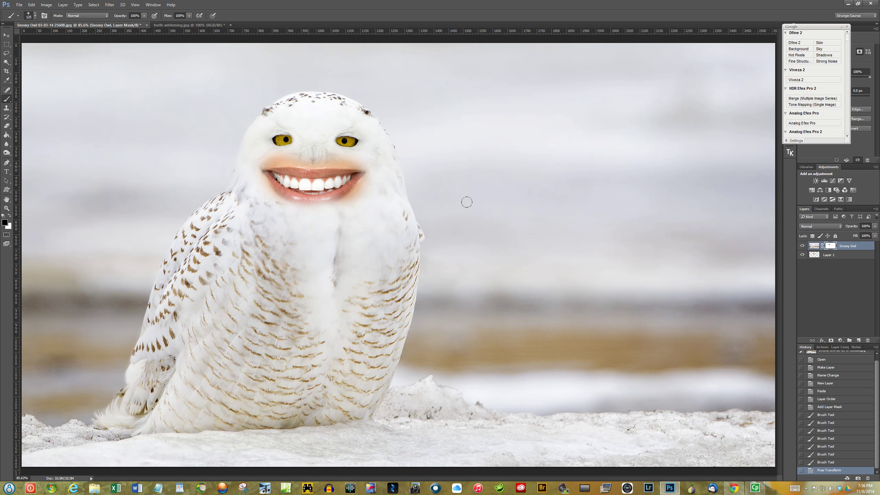
key(9)
key(bracketleft)
key(bracketleft)
key(bracketleft)
key(9)
key(9)
right_click(306, 164)
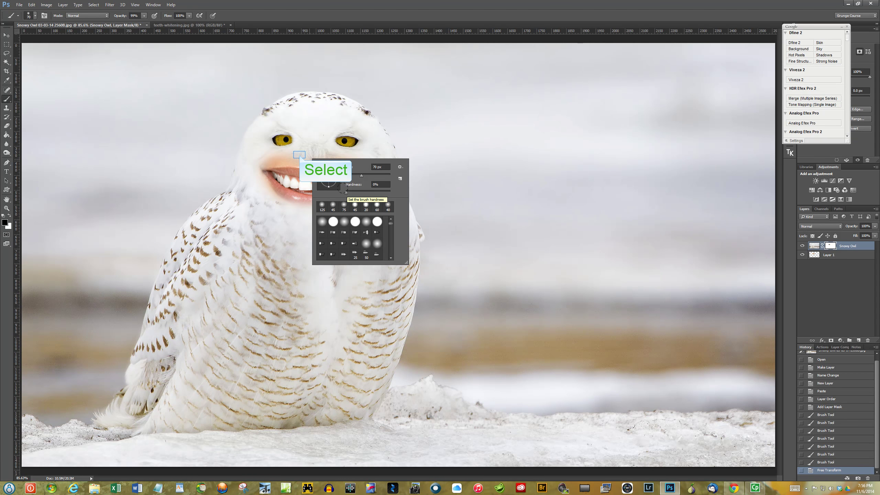
Step: Dab black on the mask beside the beak, above the lips, to reveal a small spot of skin
click(297, 154)
click(297, 151)
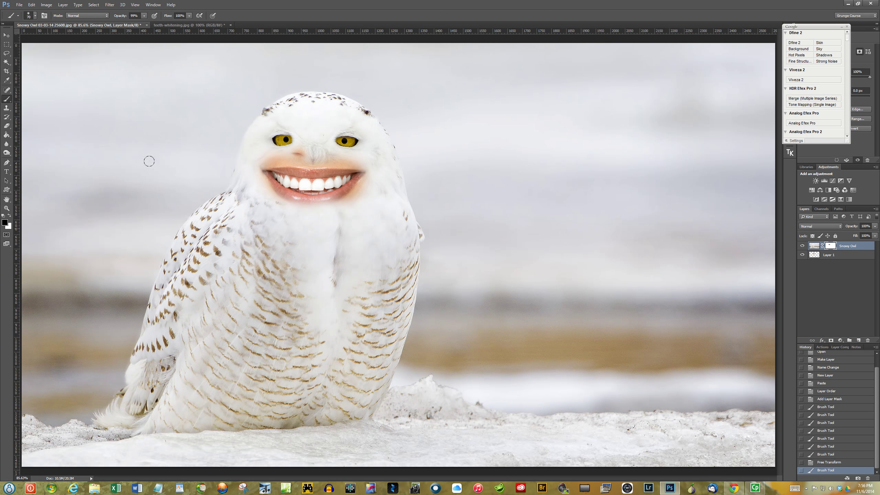
Step: Paint white on the Snowy Owl mask to hide the skin beside the beak and above both ends of the upper lip
key(x)
click(295, 152)
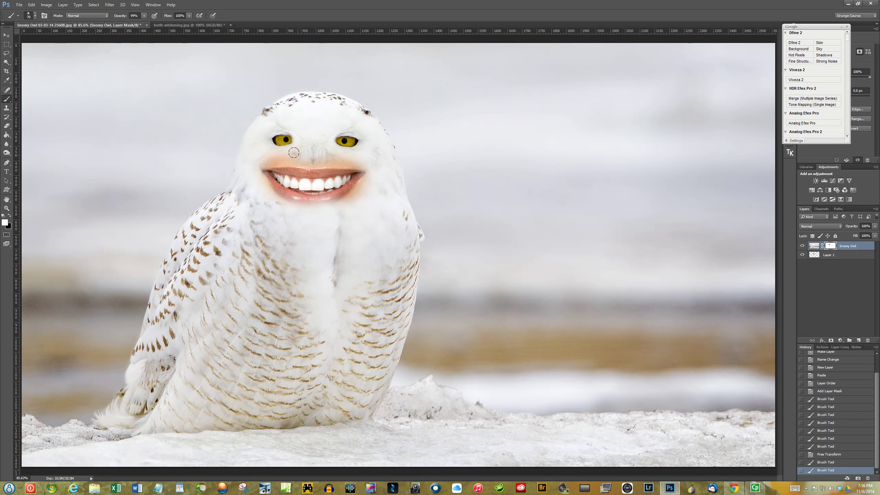
mouse_move(279, 153)
mouse_down()
mouse_move(264, 161)
mouse_move(265, 154)
mouse_up()
click(266, 158)
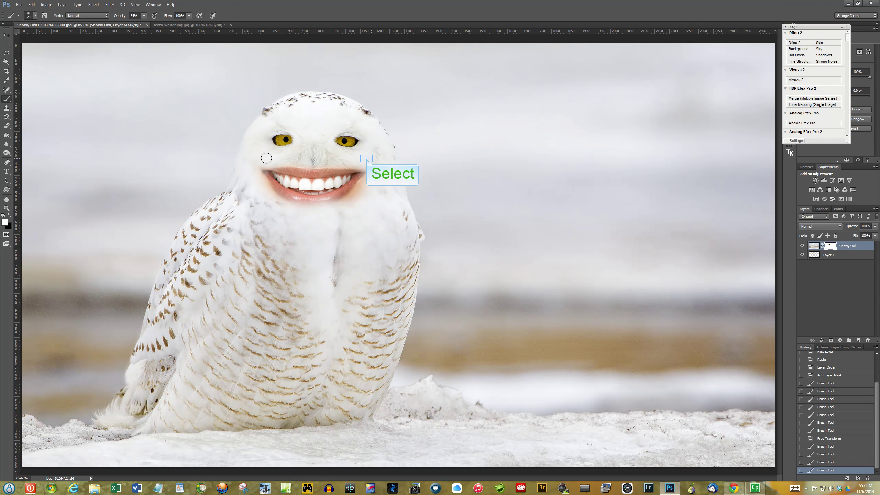
drag(367, 156, 364, 155)
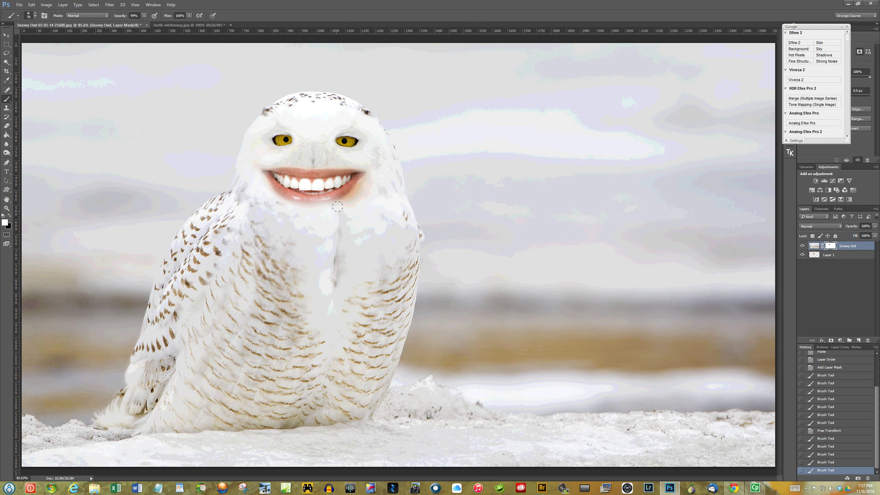
Step: Paint white on the mask around the right mouth corner, beneath the lower lip and at the left corner to restore feathers
drag(345, 203, 369, 178)
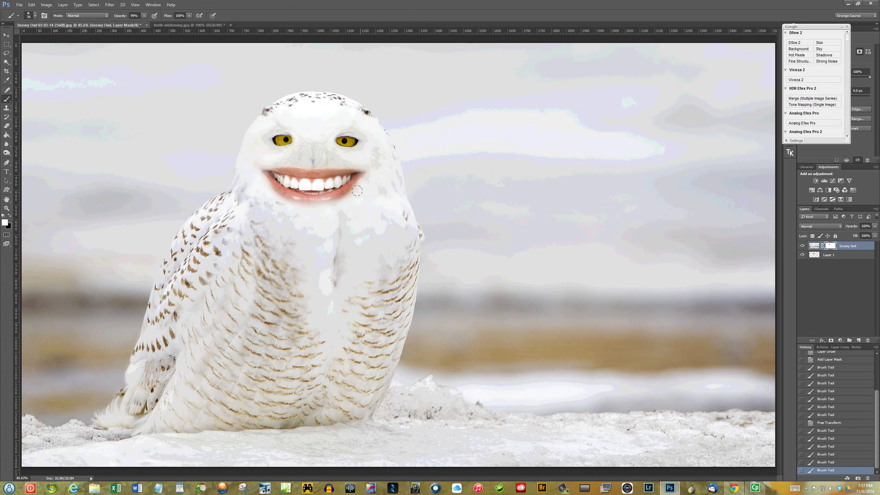
drag(343, 202, 306, 200)
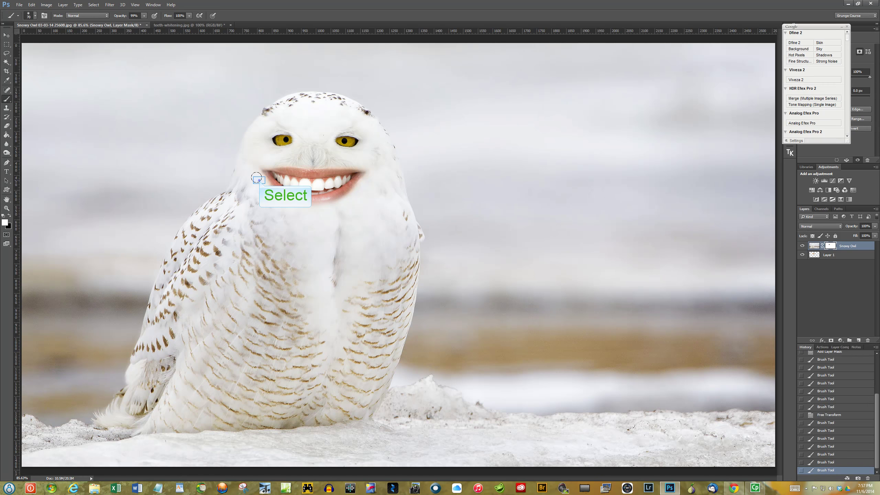
drag(256, 177, 291, 176)
Step: Dab white on the mask between the beak and the left half of the upper lip to clean up that edge
click(302, 158)
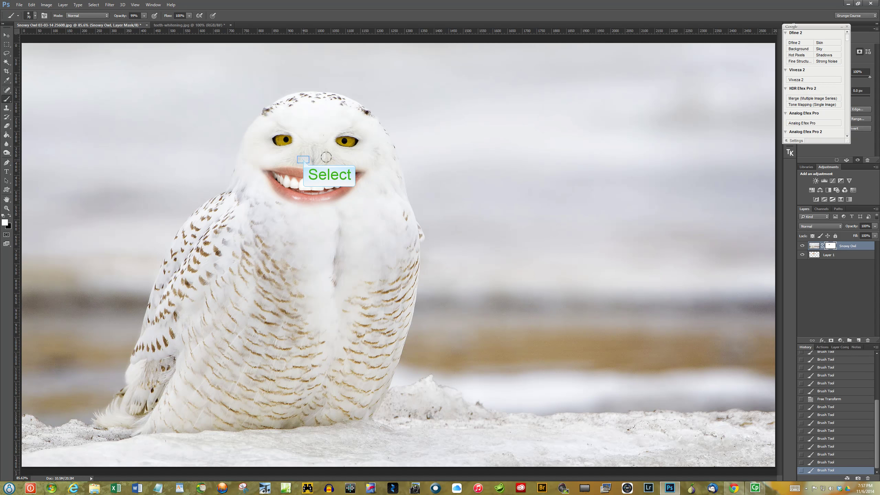
click(301, 158)
click(295, 156)
click(288, 156)
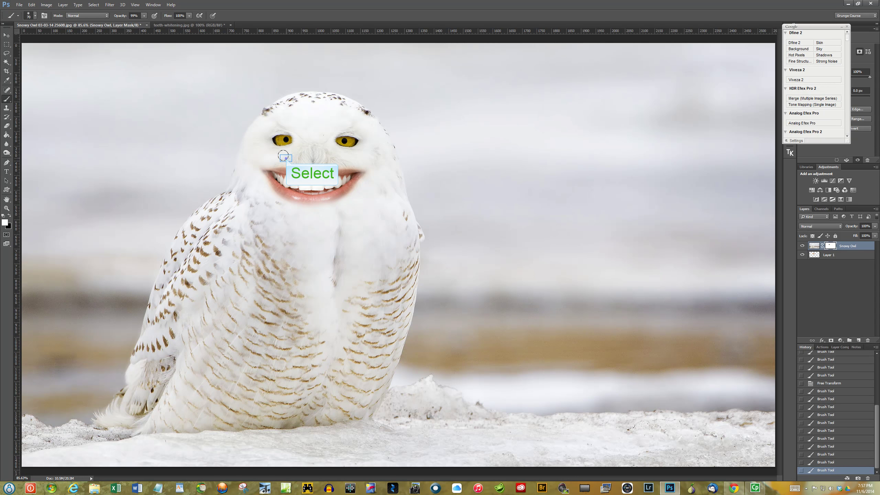
Step: Dab black on the mask over the lower teeth, lower lip and left mouth corner to fully reveal the smile
click(9, 215)
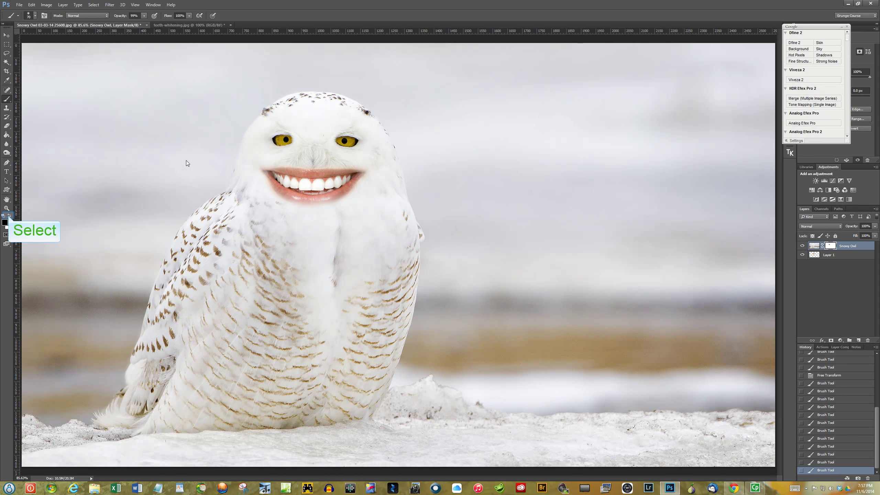
click(319, 189)
click(307, 189)
click(298, 189)
click(306, 190)
click(318, 191)
click(297, 190)
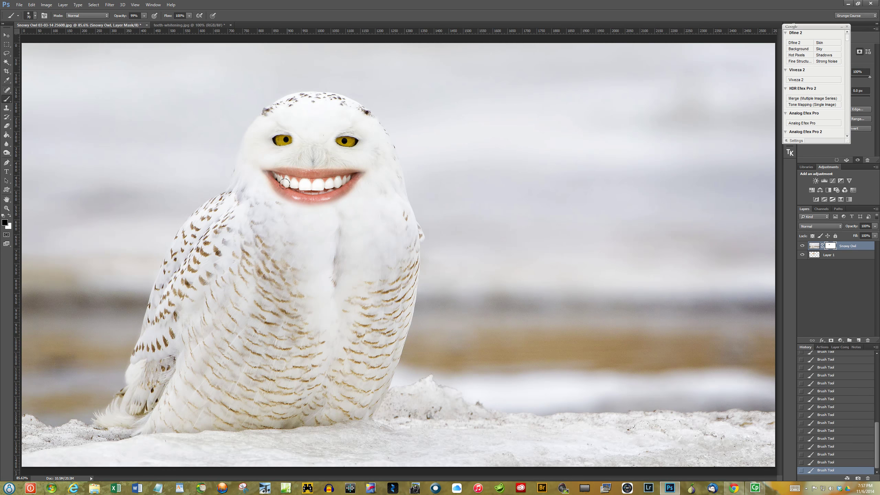
click(339, 186)
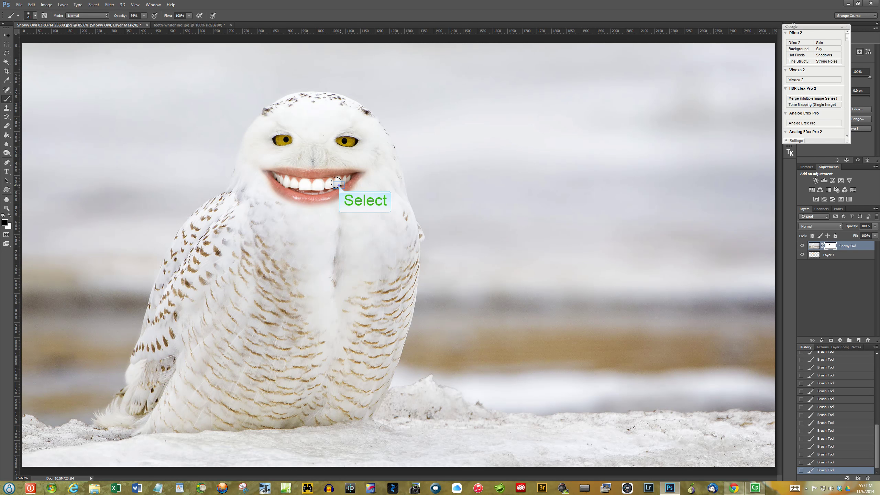
click(326, 189)
click(276, 173)
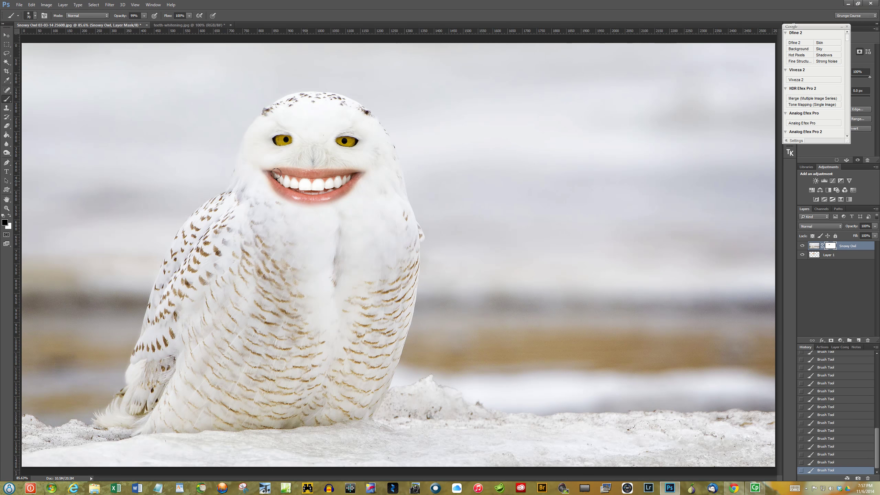
Step: Reveal the left and right mouth corners by dabbing black on the mask with a much smaller brush
key(bracketleft)
key(bracketleft)
key(bracketleft)
key(bracketleft)
key(bracketleft)
click(272, 174)
click(271, 174)
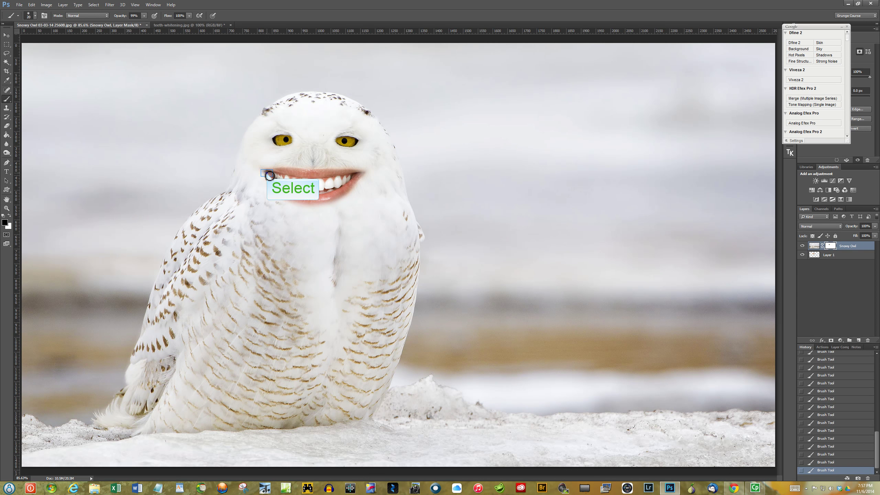
shift+click(349, 176)
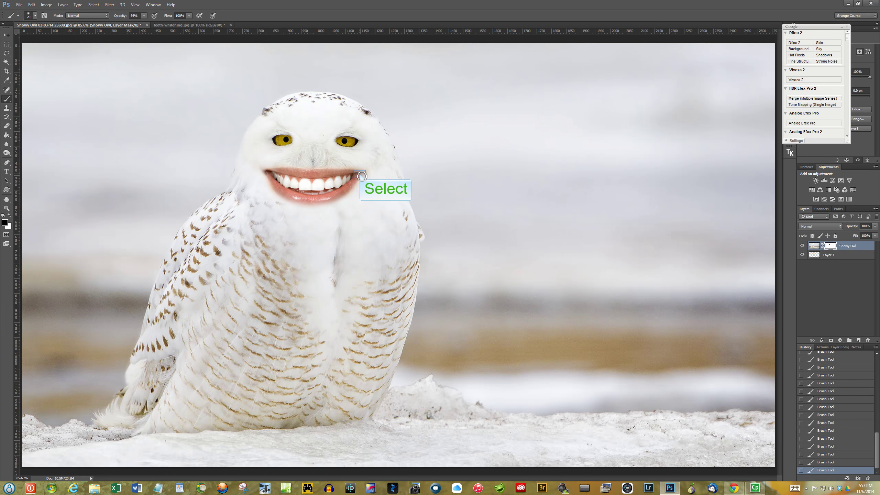
Step: Paint black on the mask with a slightly larger brush along the left side of the lower lip up to the corner
key(bracketright)
key(bracketright)
key(bracketright)
click(292, 194)
mouse_move(288, 193)
mouse_down()
mouse_move(334, 194)
mouse_move(343, 183)
mouse_move(274, 176)
mouse_up()
click(273, 177)
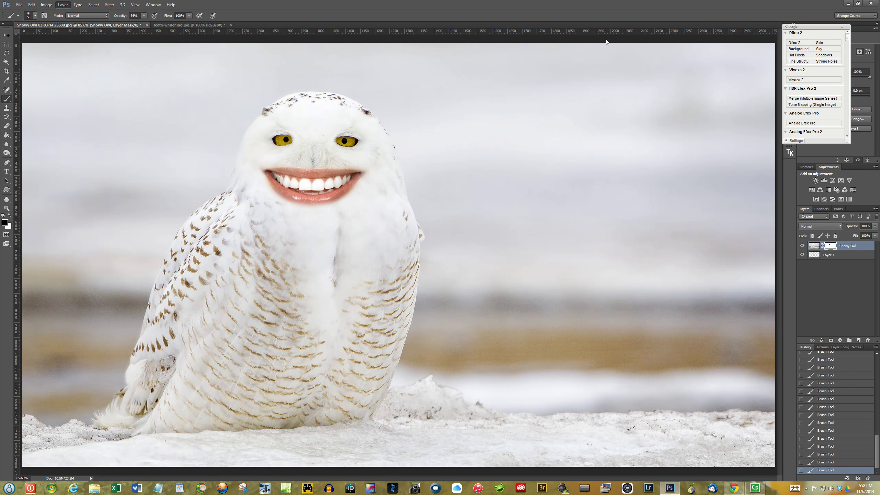
Step: Flatten the image and duplicate the Background to a new layer
click(875, 209)
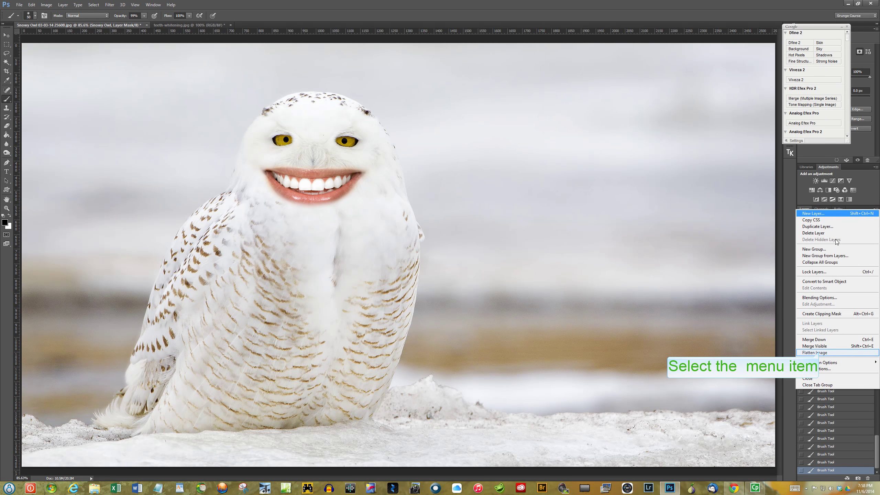
click(820, 353)
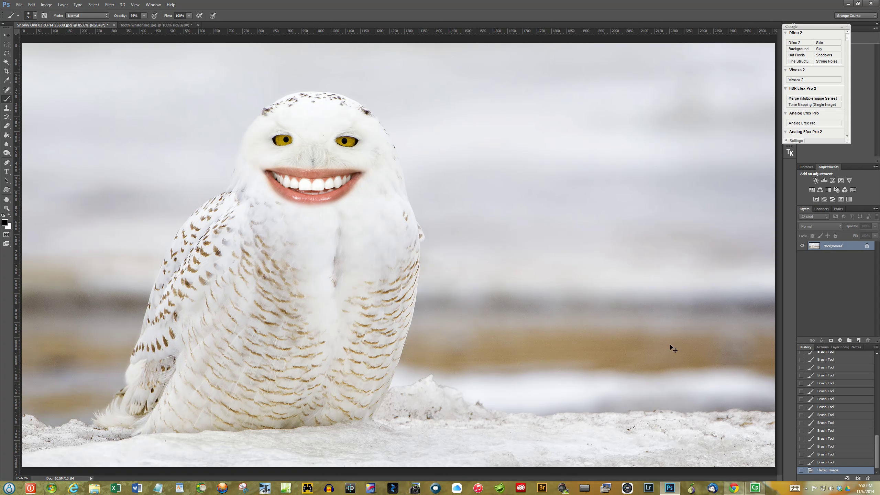
key(ctrl+j)
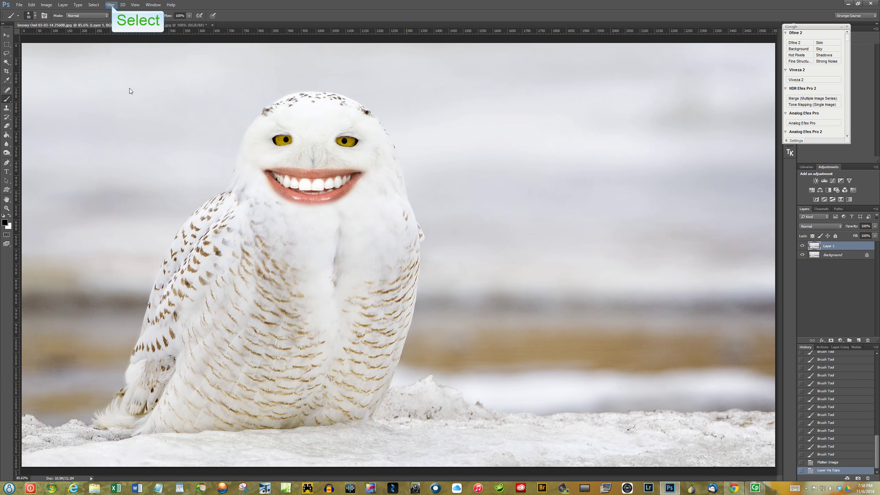
Step: Pull both mouth corners slightly upward in Liquify with brush size 80, apply the filter, and flatten the image
click(112, 5)
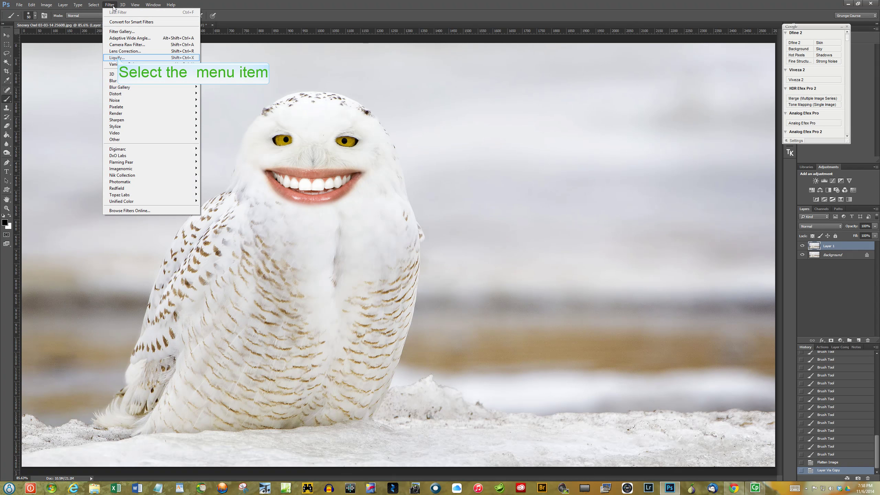
click(118, 58)
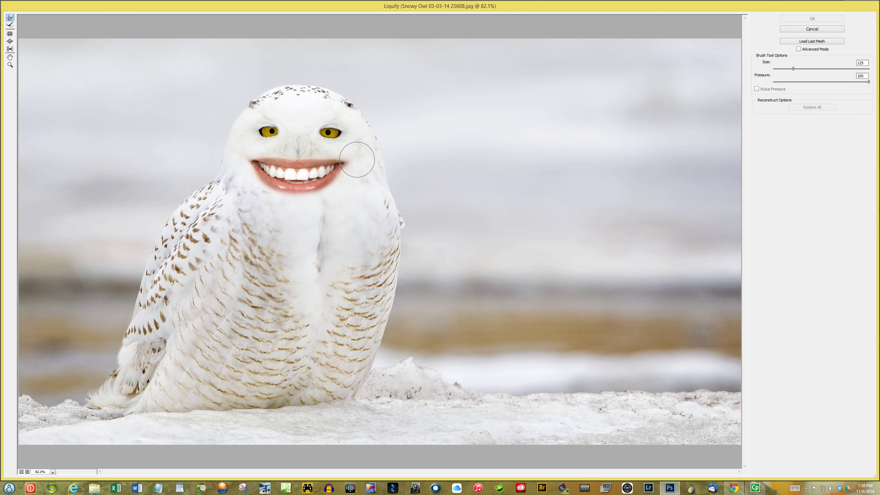
key(bracketleft)
key(bracketleft)
drag(354, 161, 351, 158)
drag(250, 162, 246, 156)
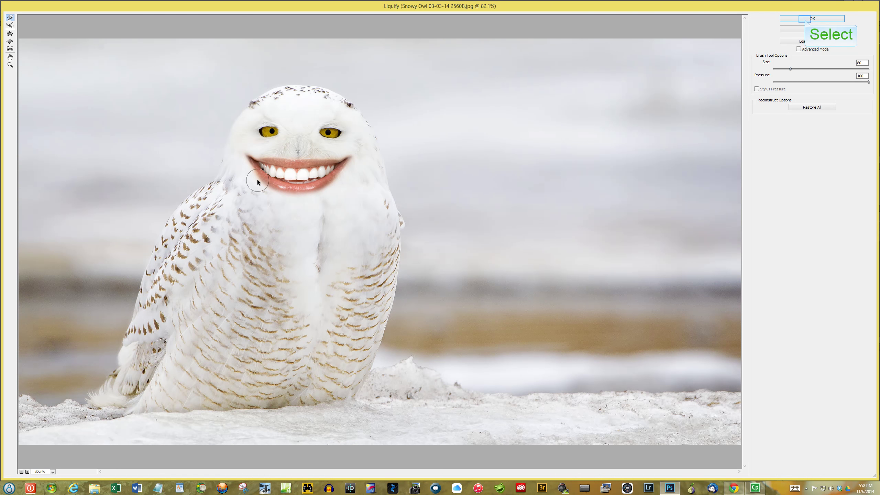
click(805, 19)
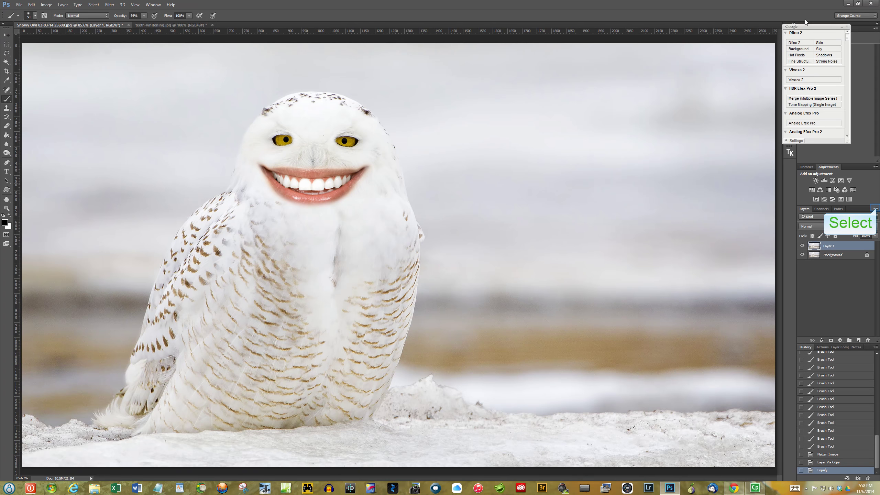
click(875, 209)
click(817, 351)
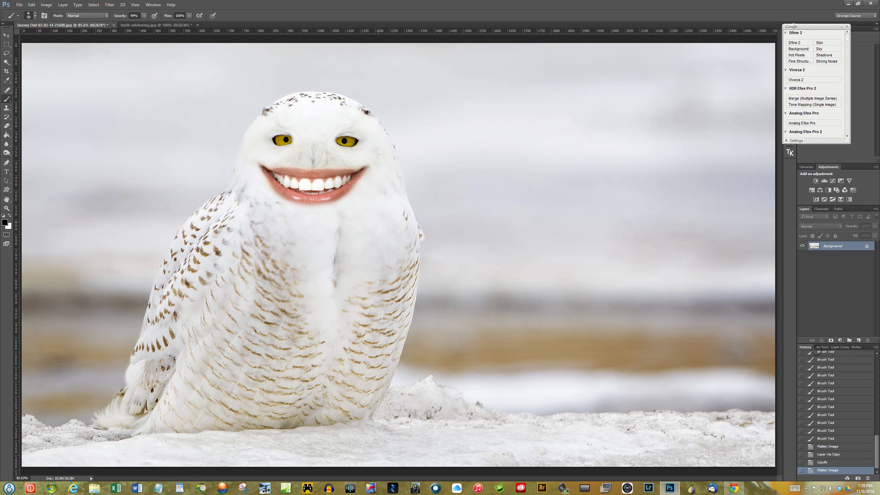